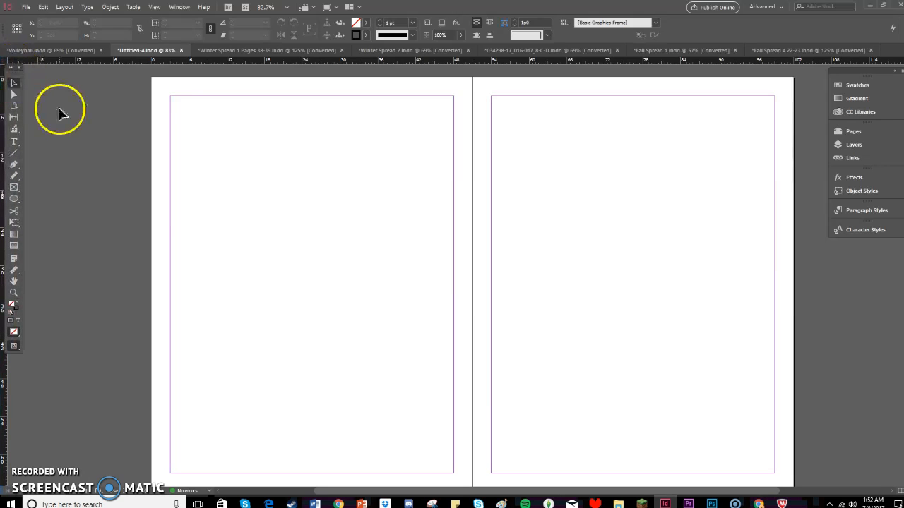
Draw a text frame about 19p11 wide and 16p6 high in the upper part of the first page with the Type tool.
click(14, 143)
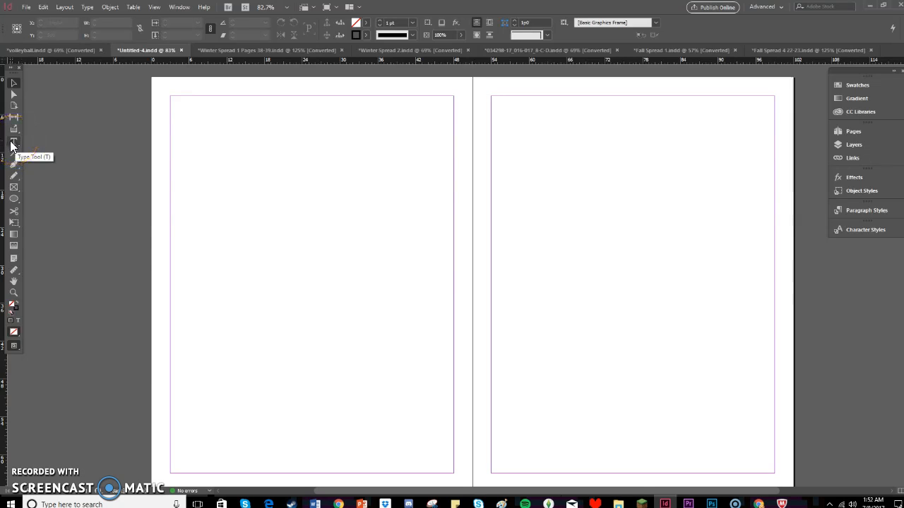
click(15, 145)
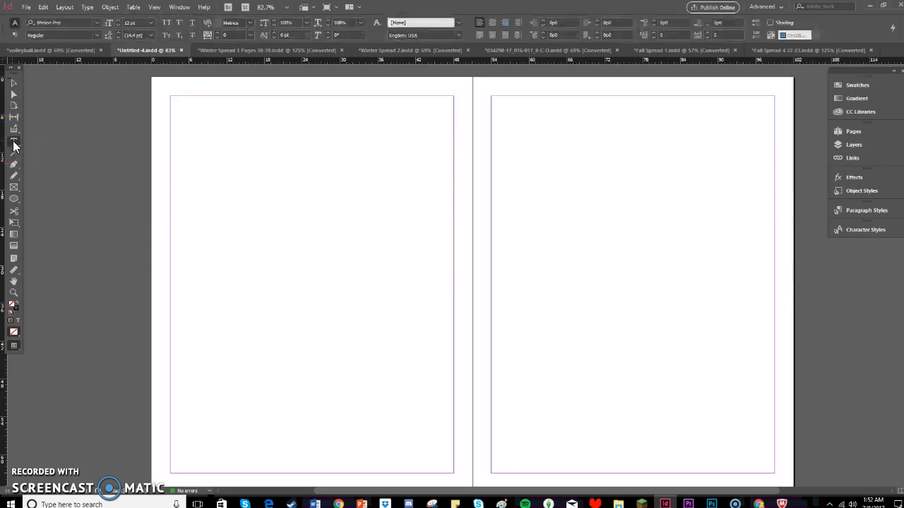
click(10, 94)
drag(187, 133, 312, 236)
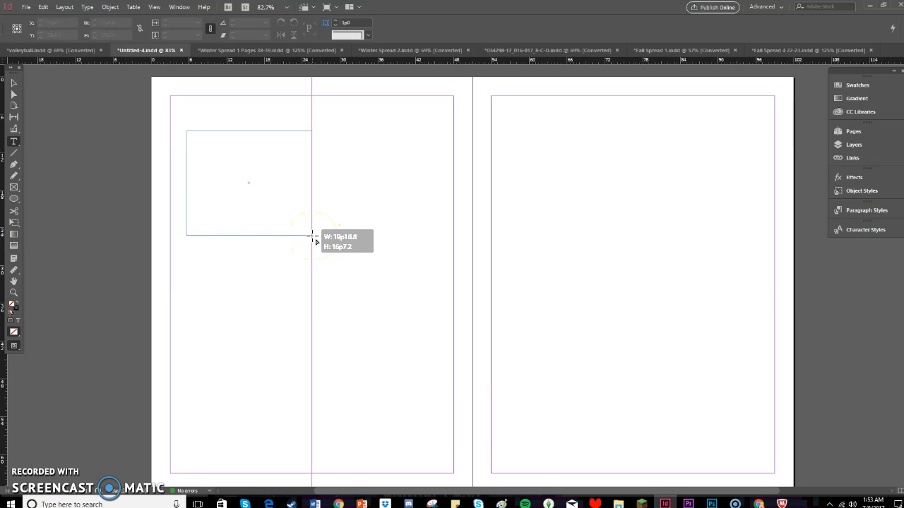
drag(312, 236, 313, 234)
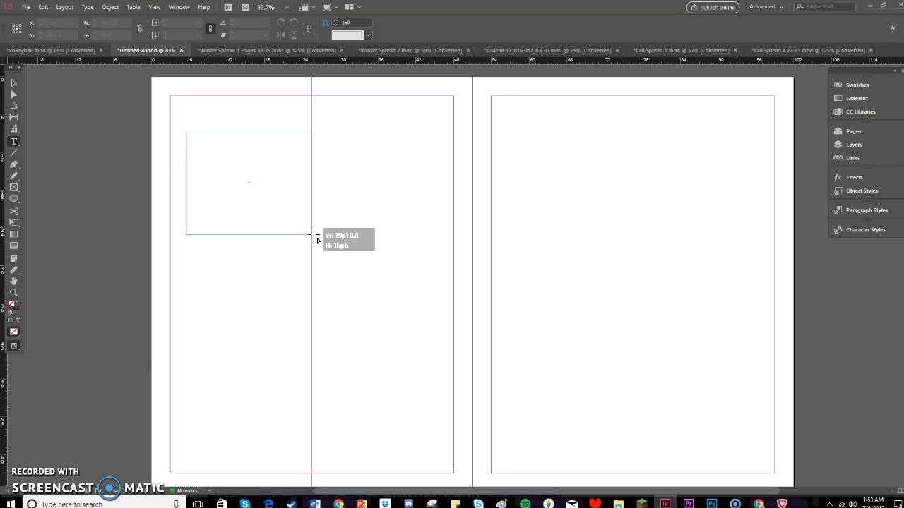
drag(313, 233, 314, 234)
drag(314, 234, 314, 233)
click(284, 194)
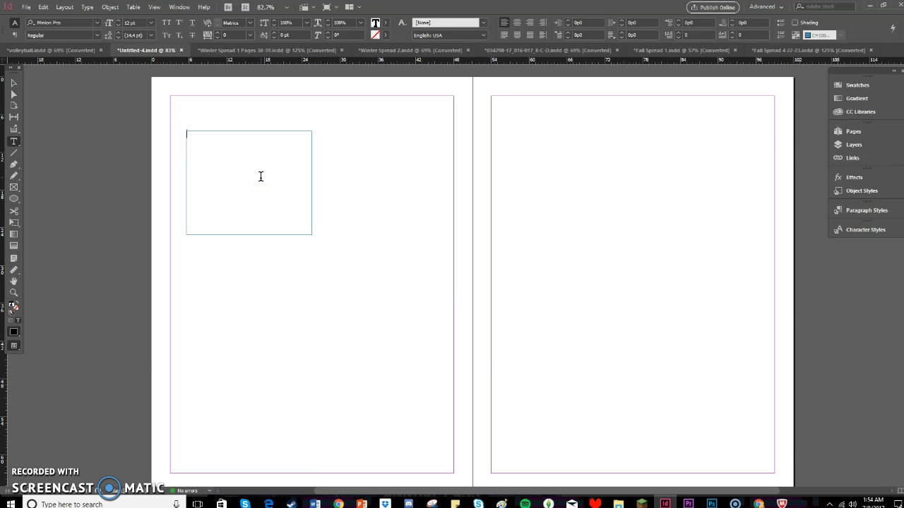
Deselect the empty text frame and place the text cursor back inside it.
click(180, 130)
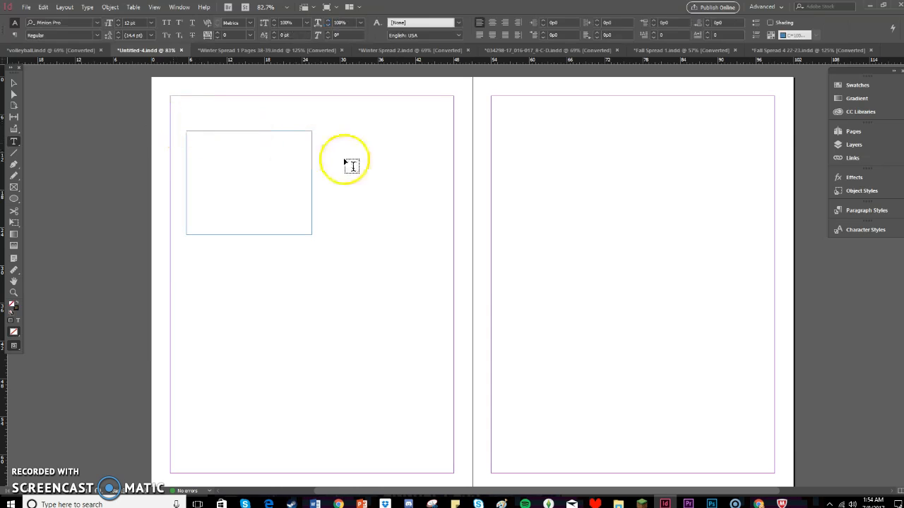
click(266, 166)
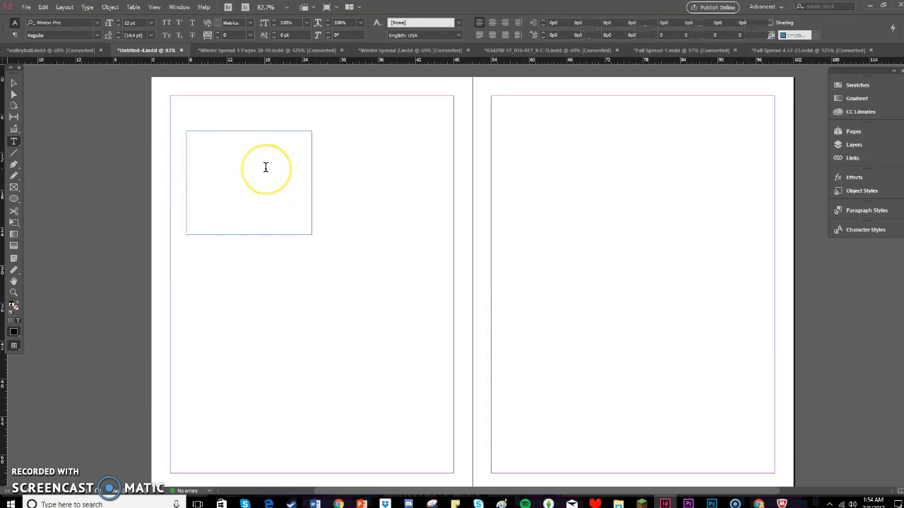
click(218, 111)
click(234, 148)
click(214, 109)
click(240, 147)
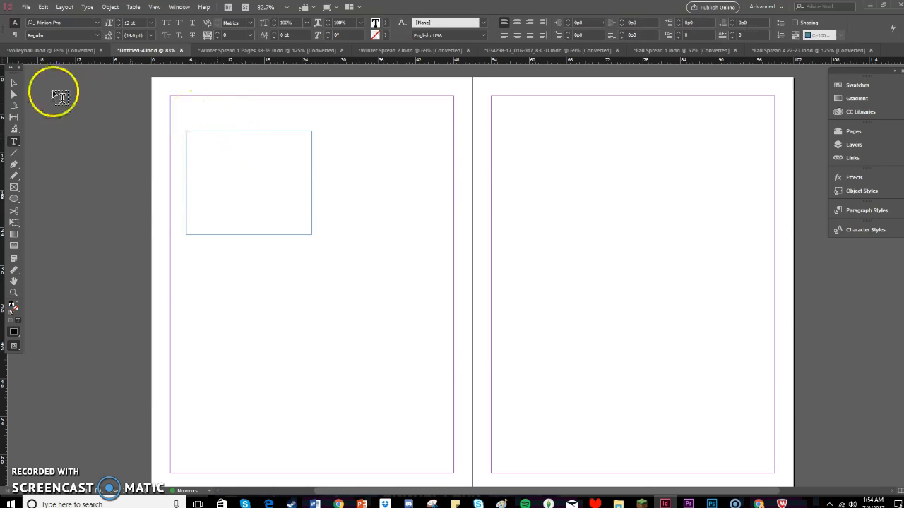
Select the empty text frame as an object with the Selection tool and reopen it for text editing.
click(12, 83)
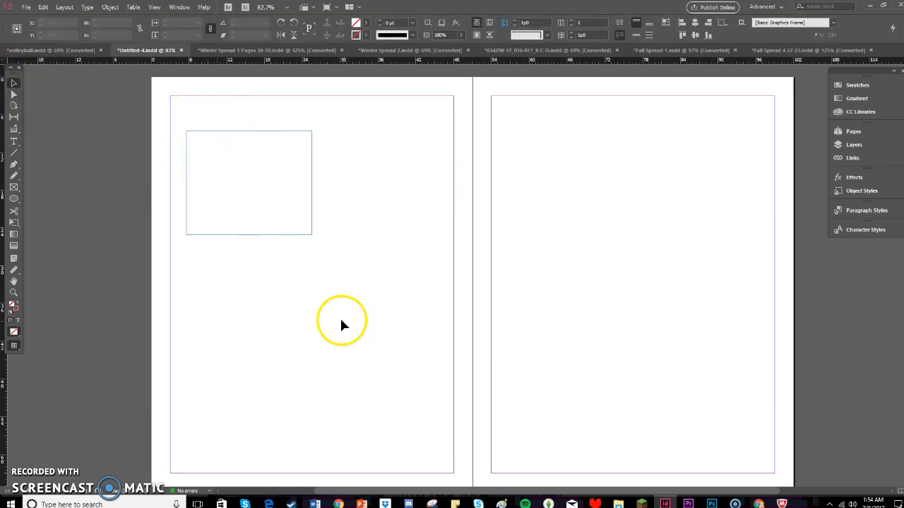
click(339, 316)
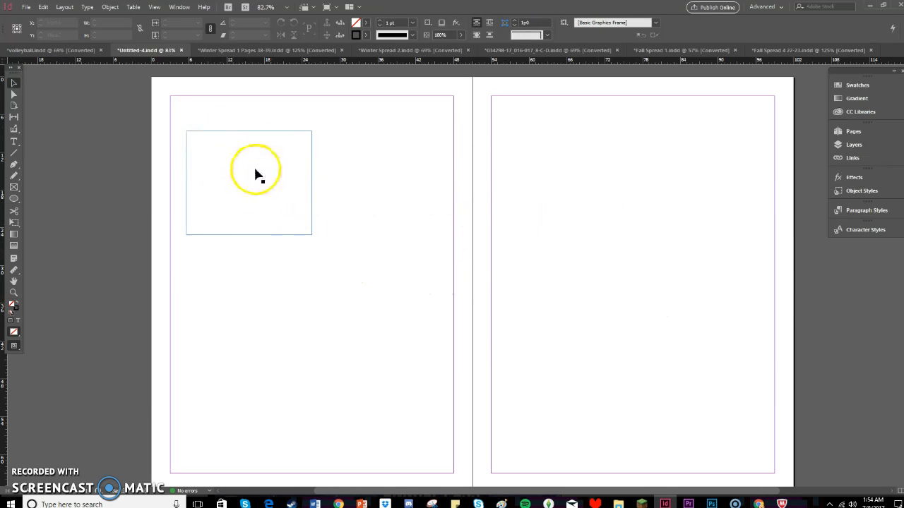
click(228, 172)
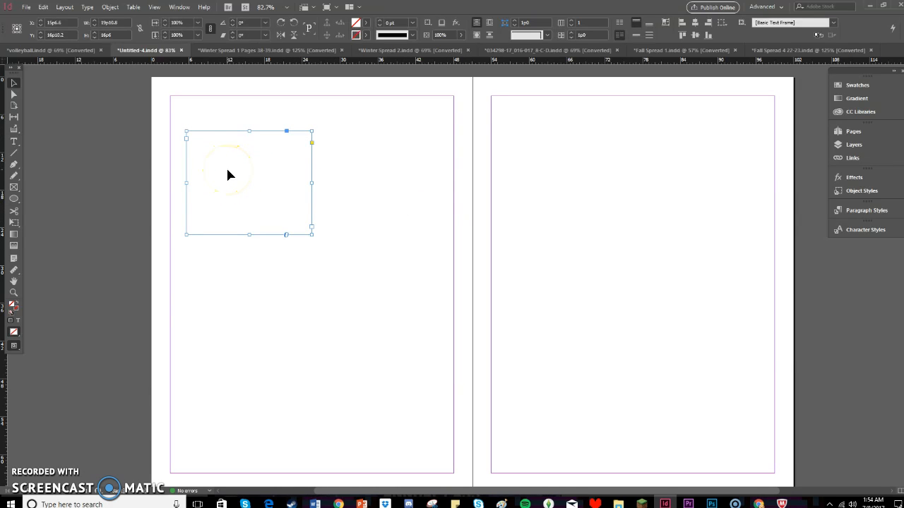
double_click(227, 173)
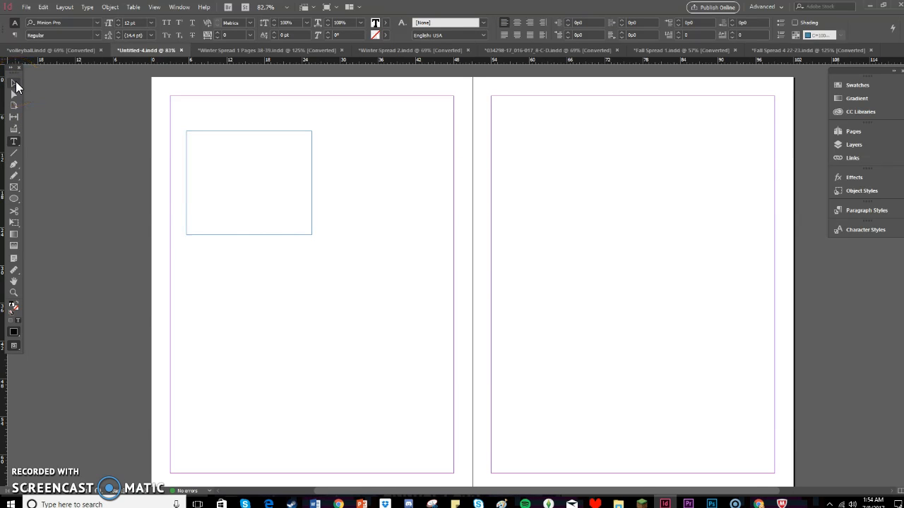
Select the text frame as an object and move it to about X 36p11, Y 24p9 on the first page.
click(15, 85)
click(265, 204)
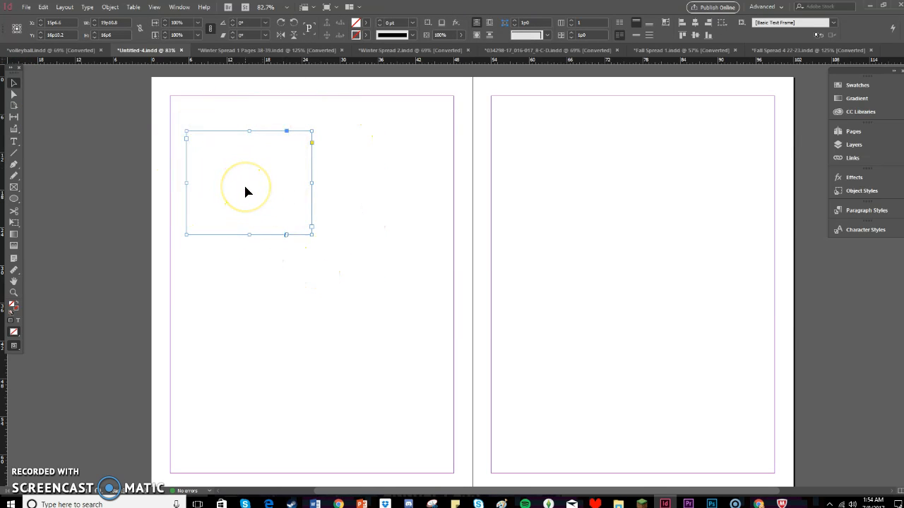
click(223, 178)
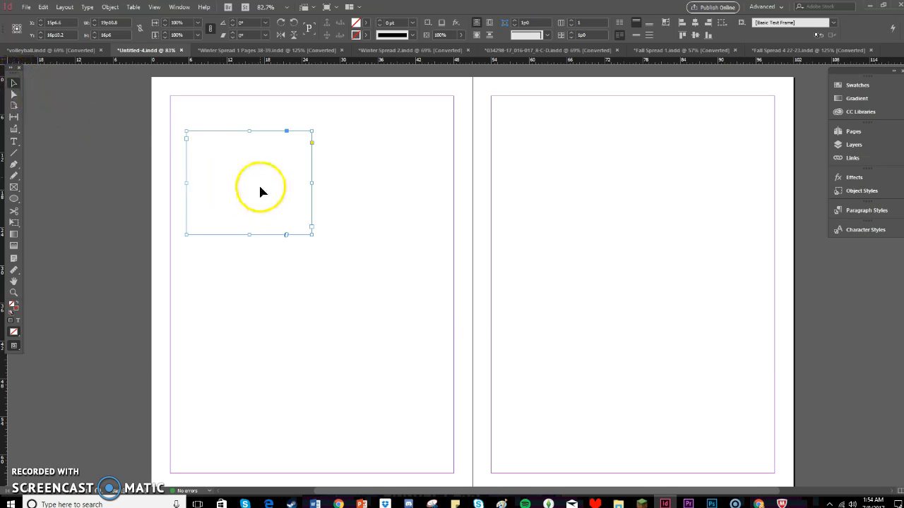
drag(249, 178, 384, 228)
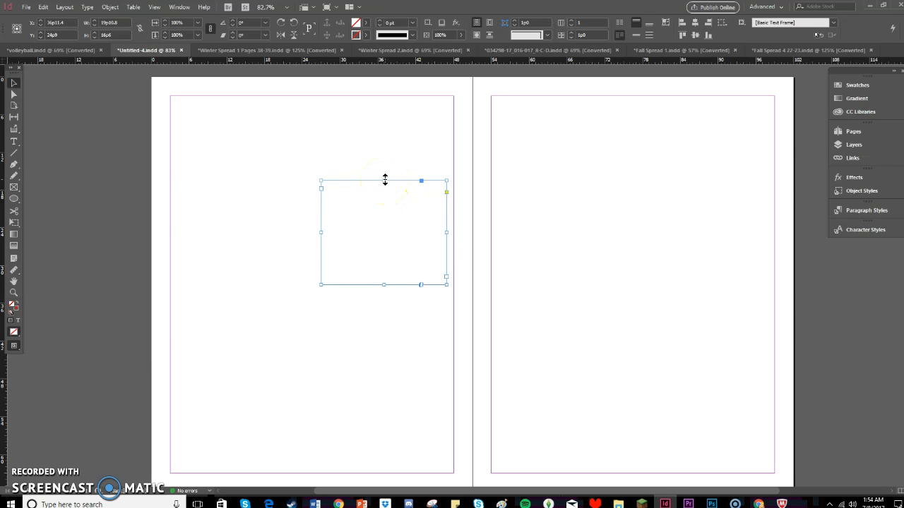
Resize the text frame to 45p0 by 60p0 so it fills the first page's margins on all four sides.
drag(446, 232, 453, 243)
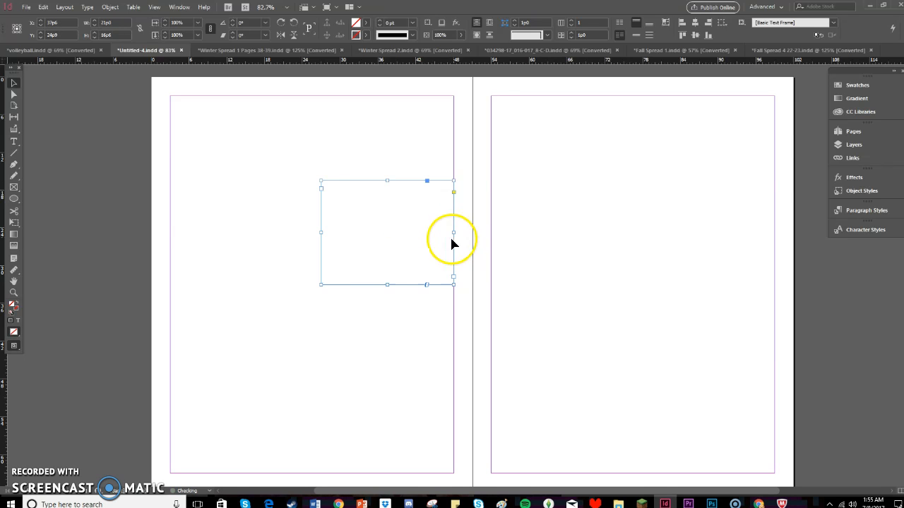
drag(387, 180, 387, 95)
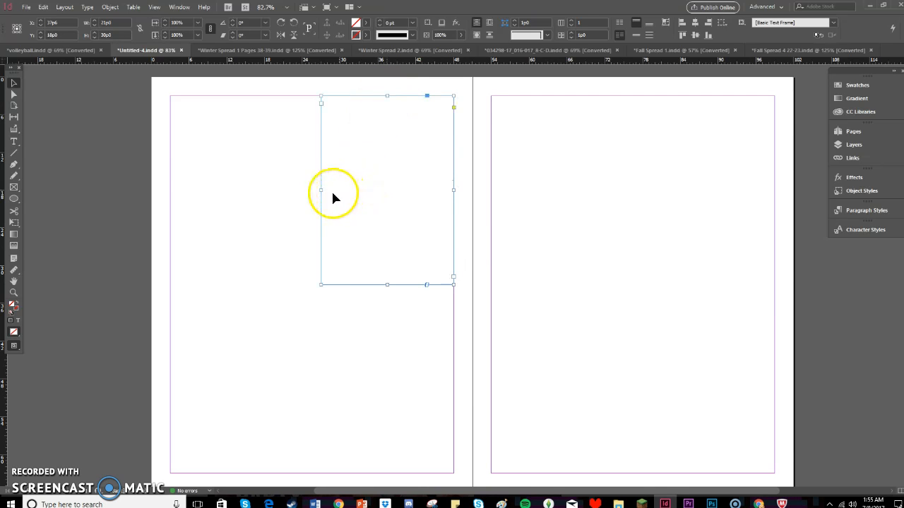
drag(321, 190, 170, 192)
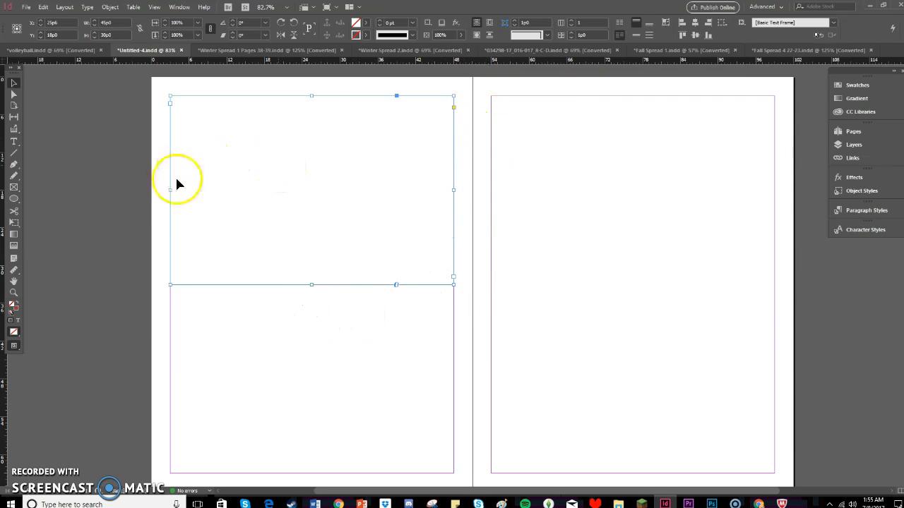
drag(310, 285, 322, 476)
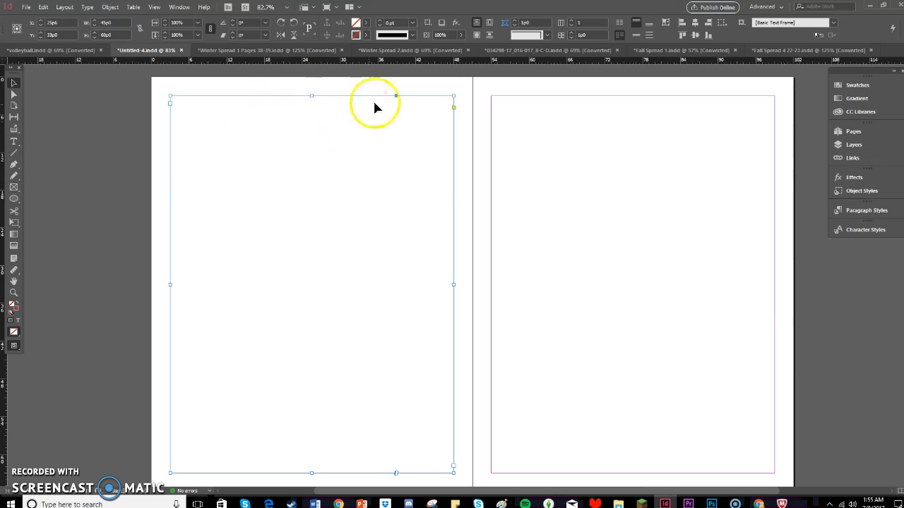
Enter the sample text "ggsdfgsfgsdgdfsgdfsgfd" in the text frame.
double_click(248, 252)
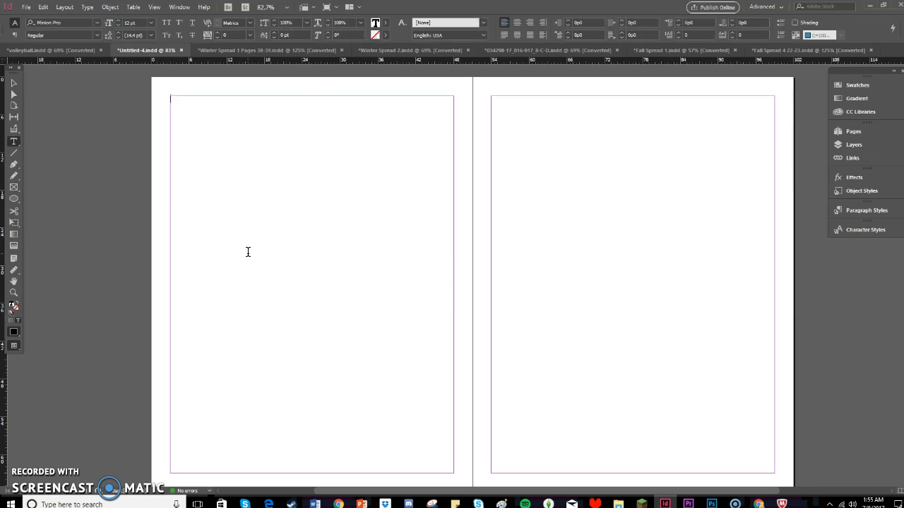
text(ggsdfgsfgsdgdfsgdfsgfd)
click(255, 264)
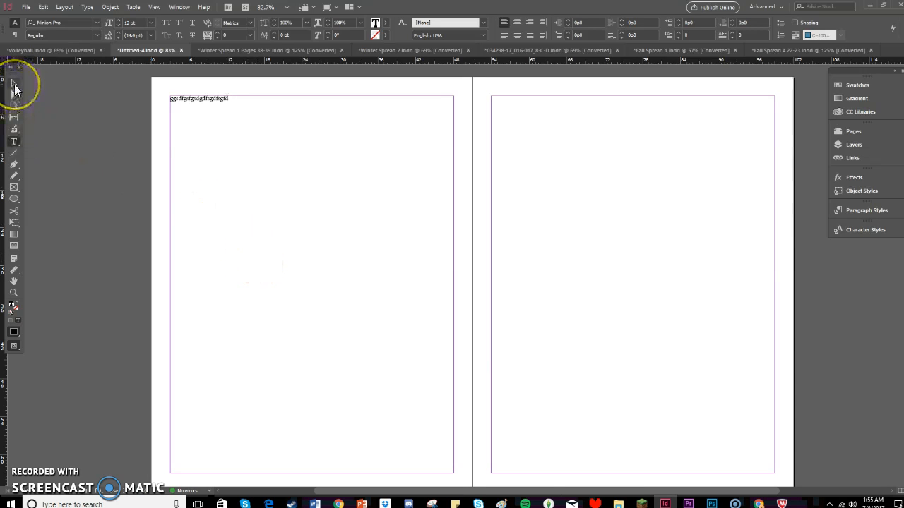
Select the text frame as an object and rotate it to about 17.75°.
click(14, 88)
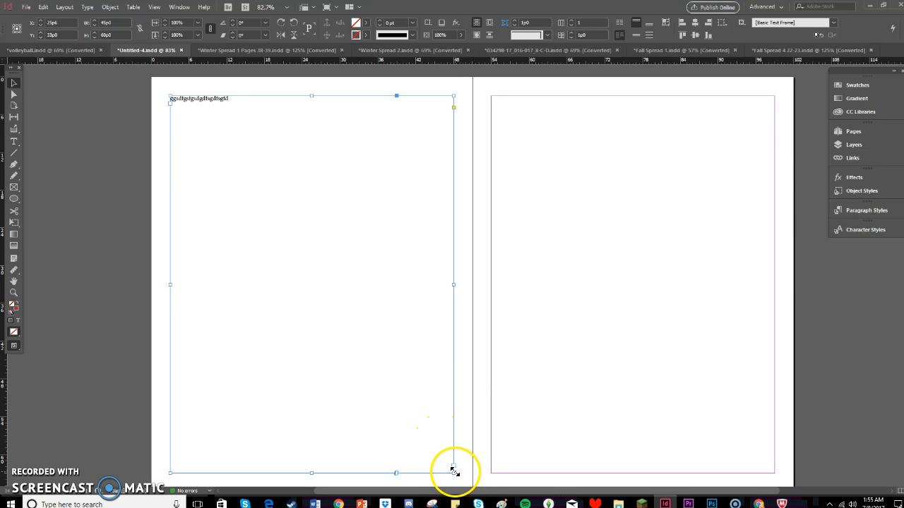
mouse_move(456, 470)
mouse_down()
mouse_move(379, 383)
mouse_move(456, 471)
mouse_move(395, 391)
mouse_move(445, 450)
mouse_move(385, 356)
mouse_move(367, 267)
mouse_move(382, 413)
mouse_move(391, 325)
mouse_move(452, 448)
mouse_move(453, 473)
mouse_up()
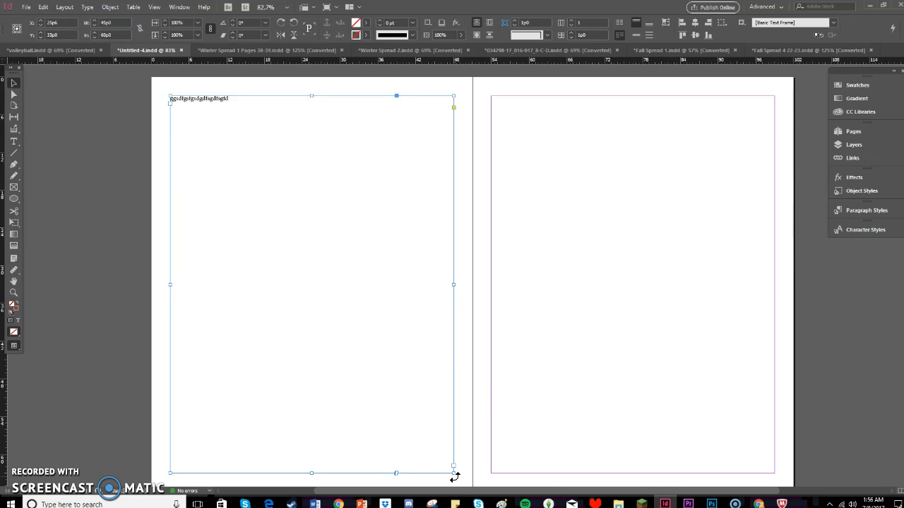
mouse_move(455, 478)
mouse_down()
mouse_move(462, 471)
mouse_move(452, 475)
mouse_up()
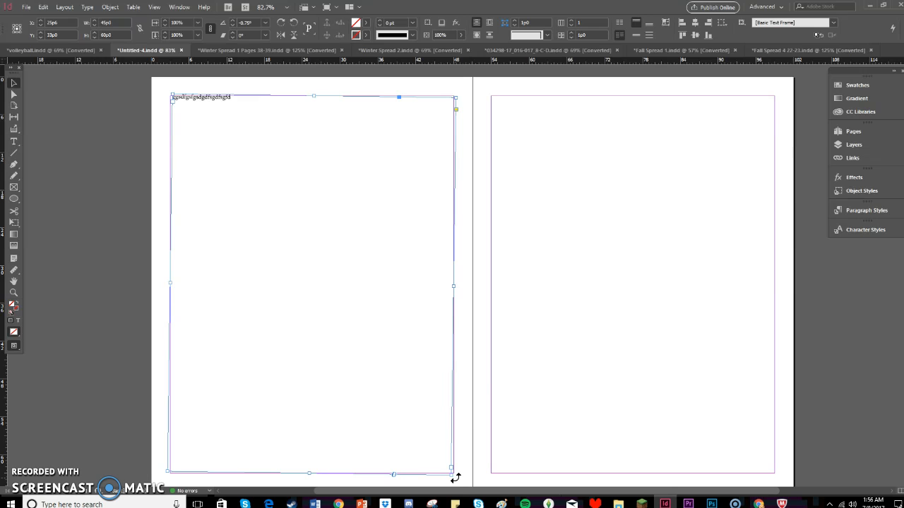
drag(457, 478, 484, 405)
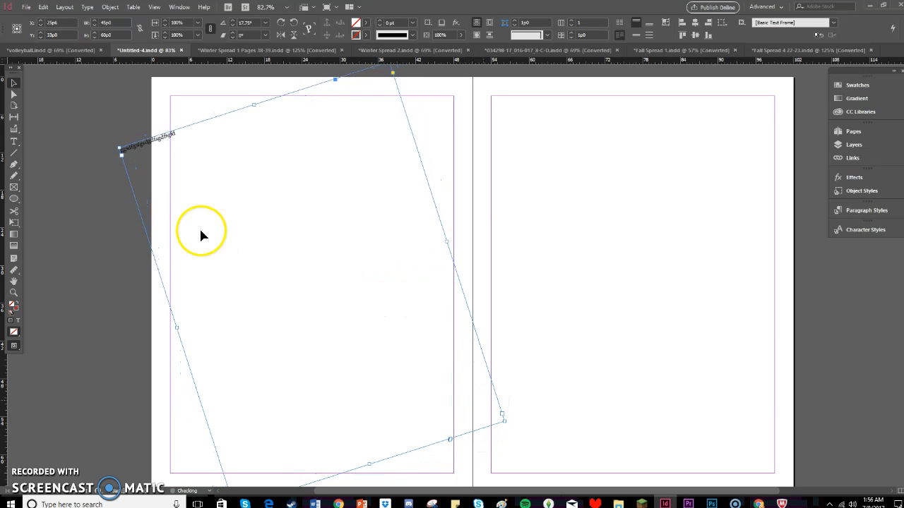
Move the tilted text frame inward so its text starts at the page margin, and rotate it to about 27.25°.
drag(220, 202, 281, 230)
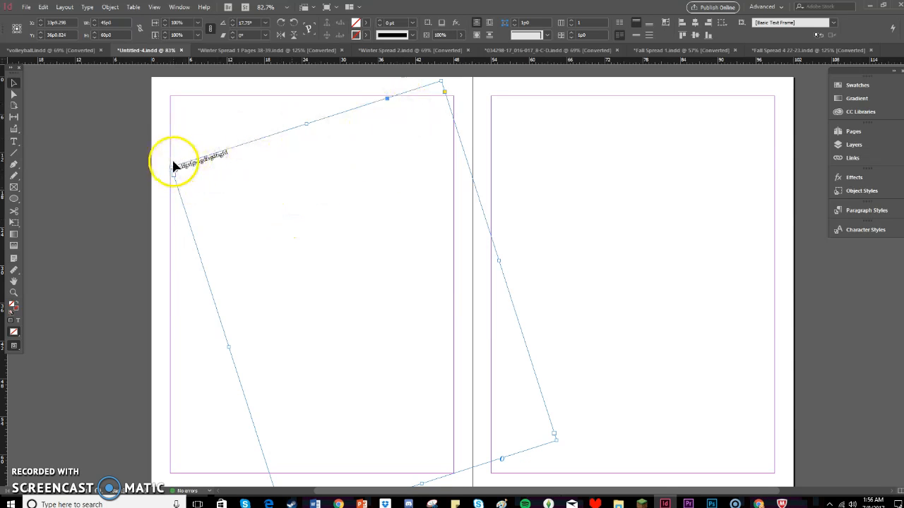
drag(166, 169, 153, 198)
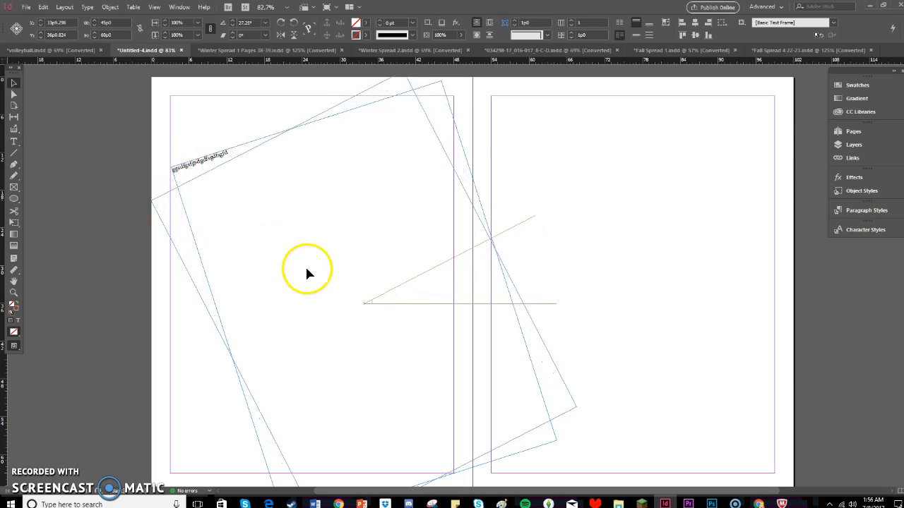
key(t)
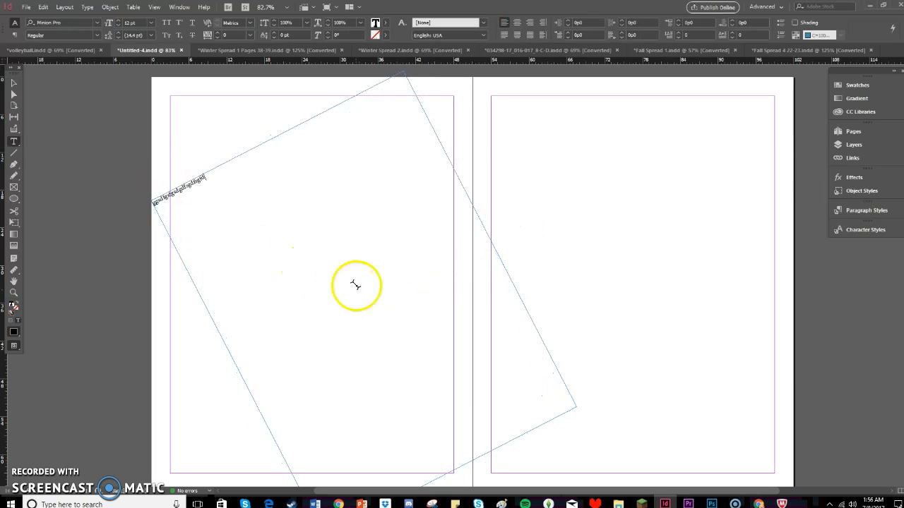
Reselect the rotated text frame and shorten it from its upper edge to about 55p11 high.
click(14, 83)
click(220, 192)
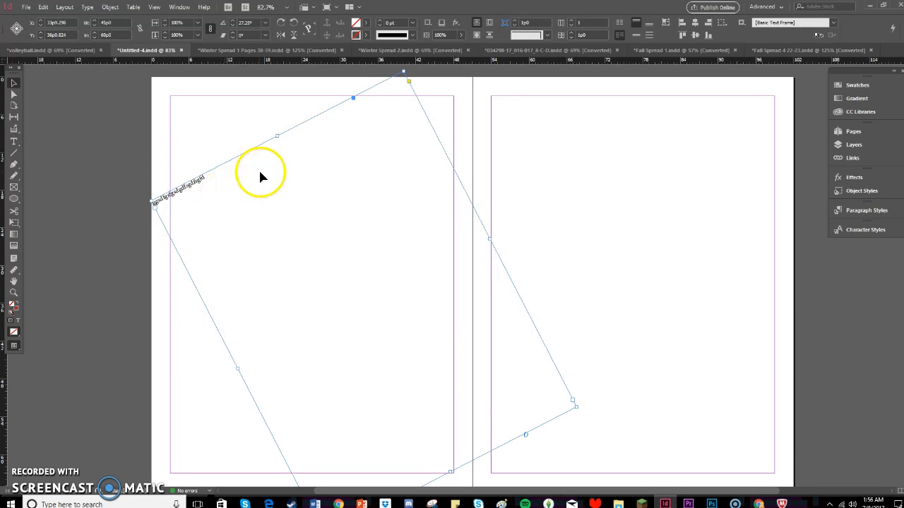
drag(277, 135, 297, 157)
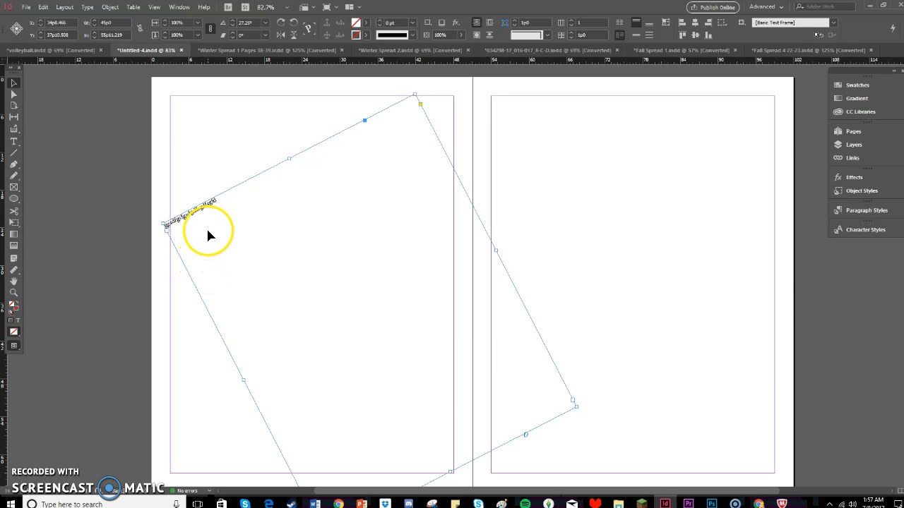
Activate the Type on a Path tool, deselect the rotated frame and switch back to the regular Type tool.
click(14, 146)
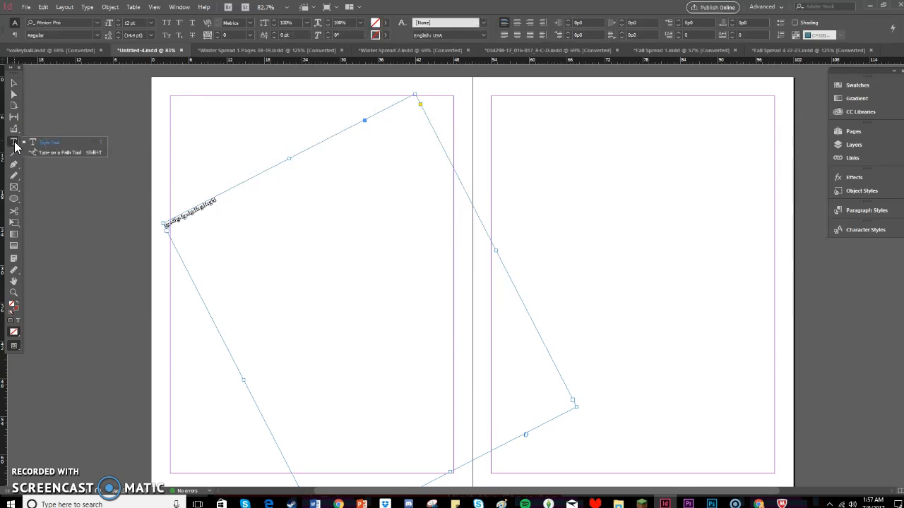
drag(14, 146, 47, 152)
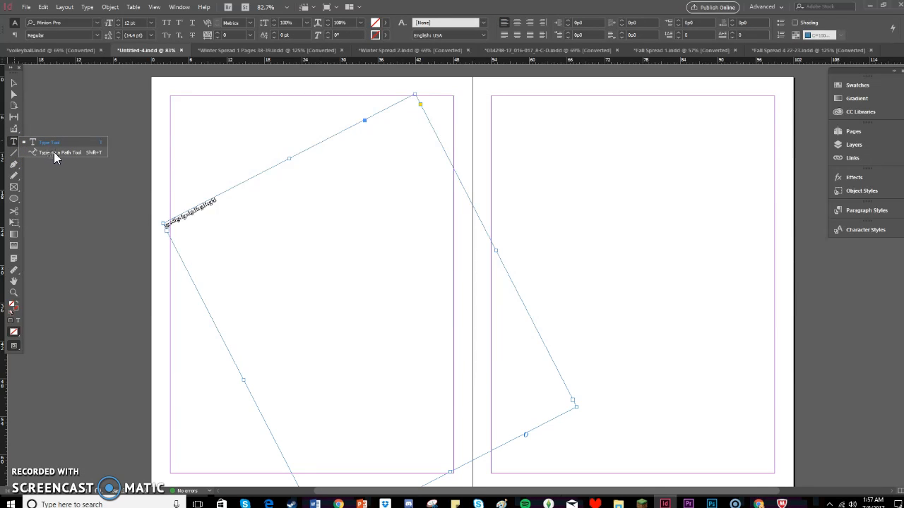
drag(53, 152, 54, 151)
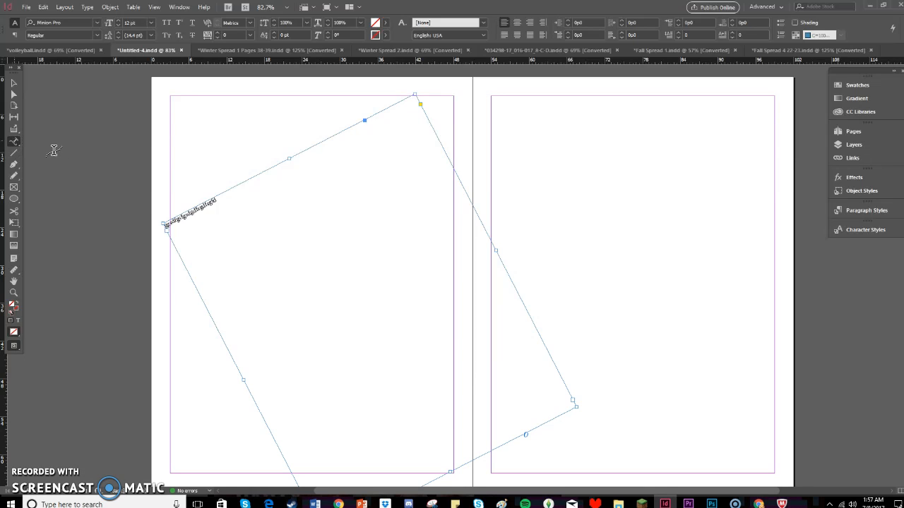
click(188, 144)
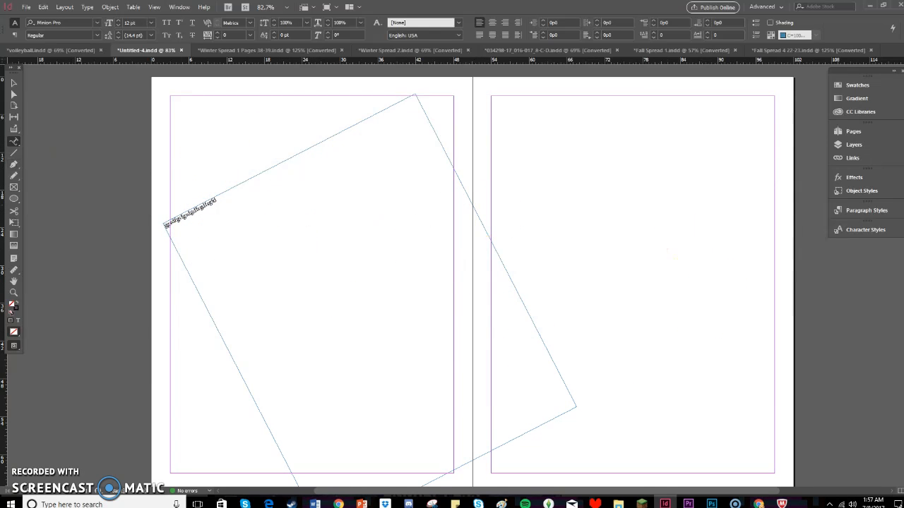
click(11, 147)
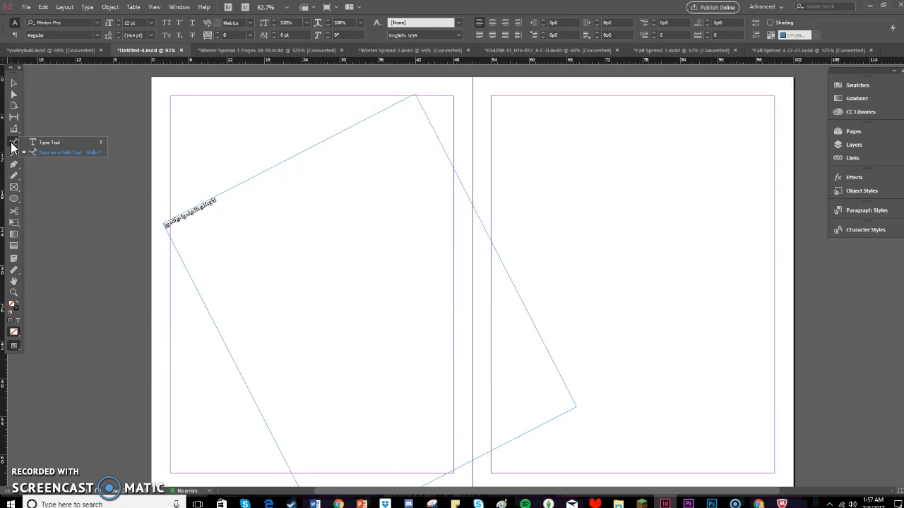
click(62, 143)
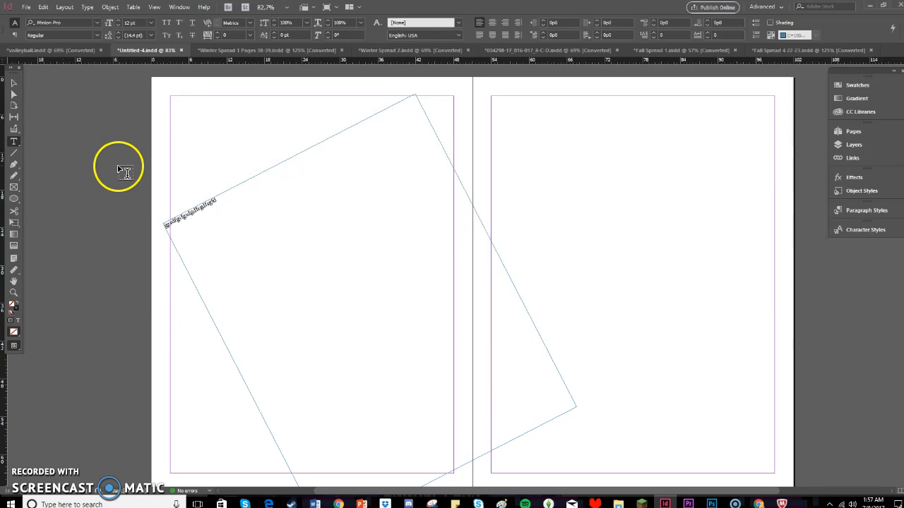